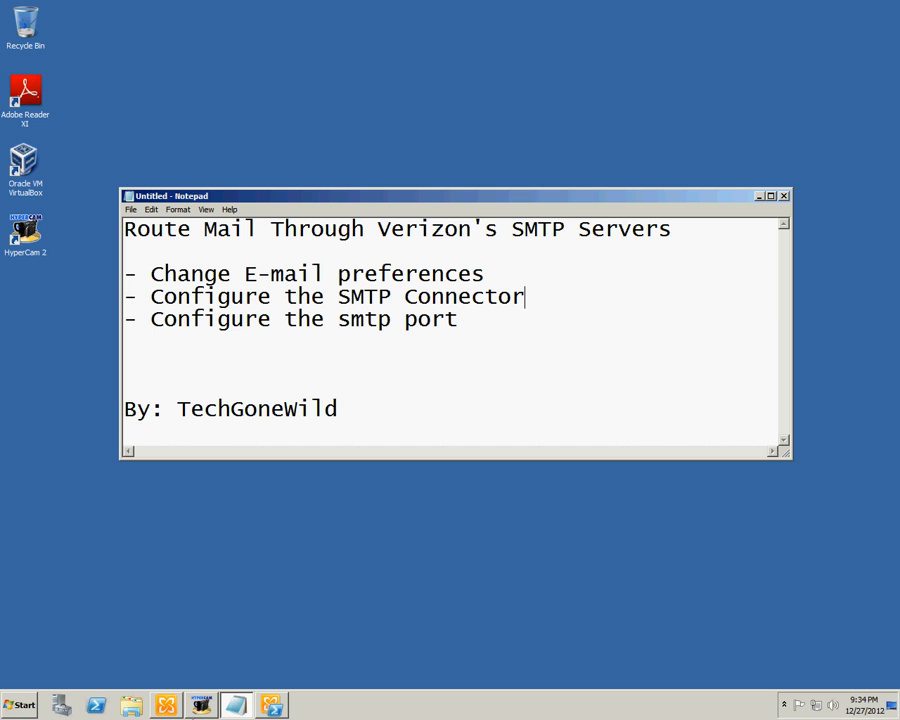
# Step: In the Exchange Management Console, start a new send connector for the organization's Hub Transport
pyautogui.click(168, 708)
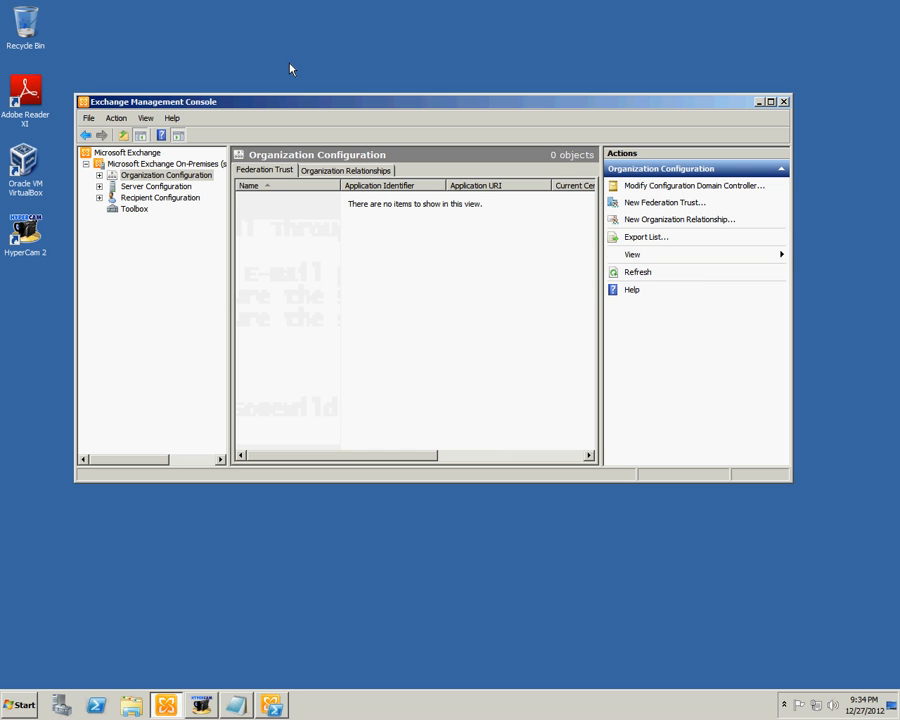
pyautogui.click(99, 175)
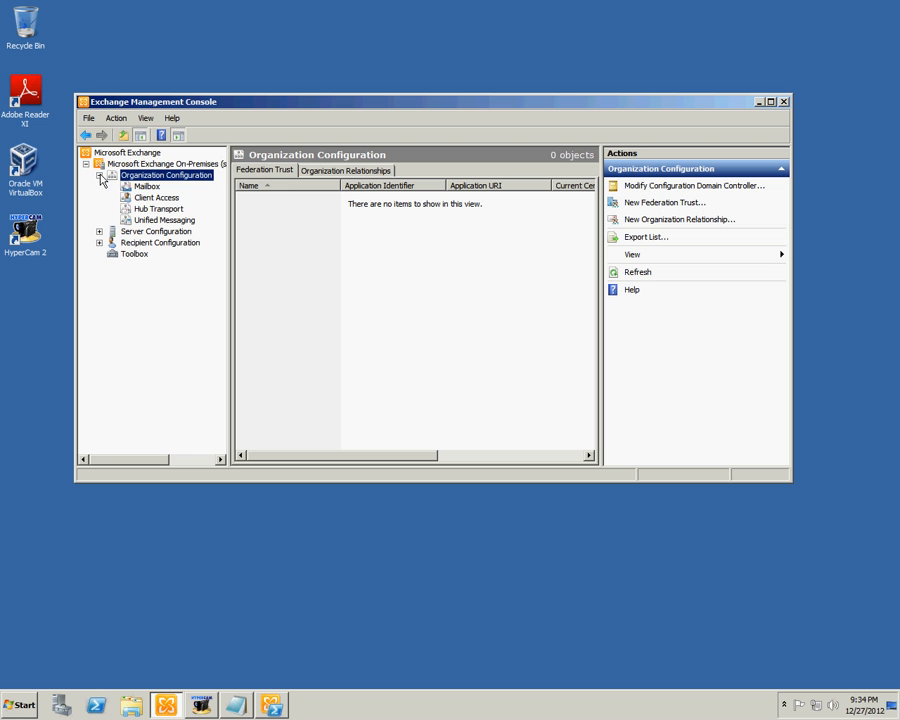
pyautogui.click(159, 209)
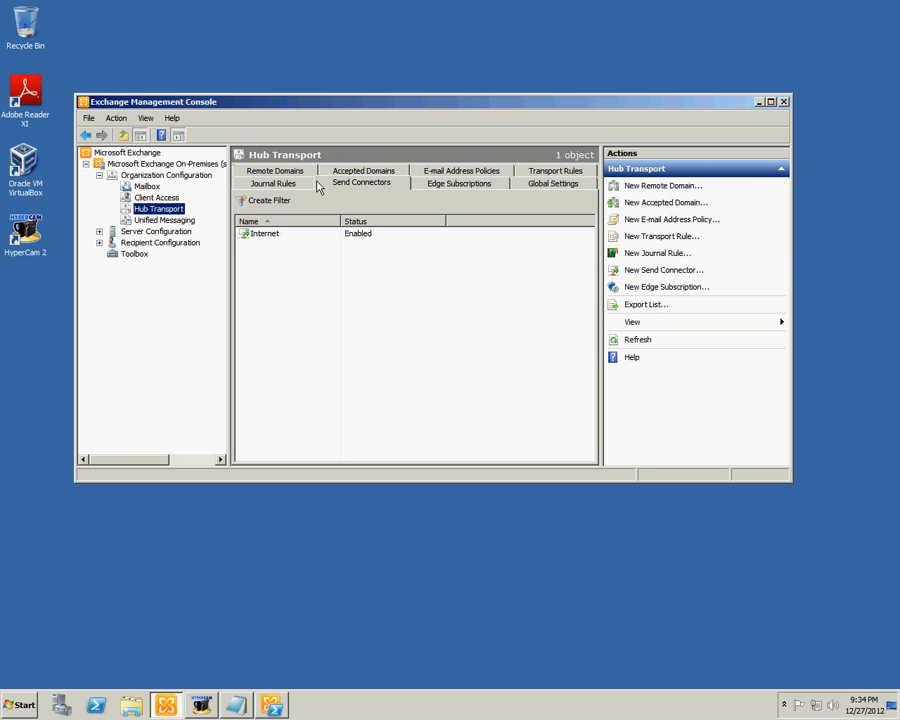
pyautogui.click(307, 288)
pyautogui.rightClick(307, 288)
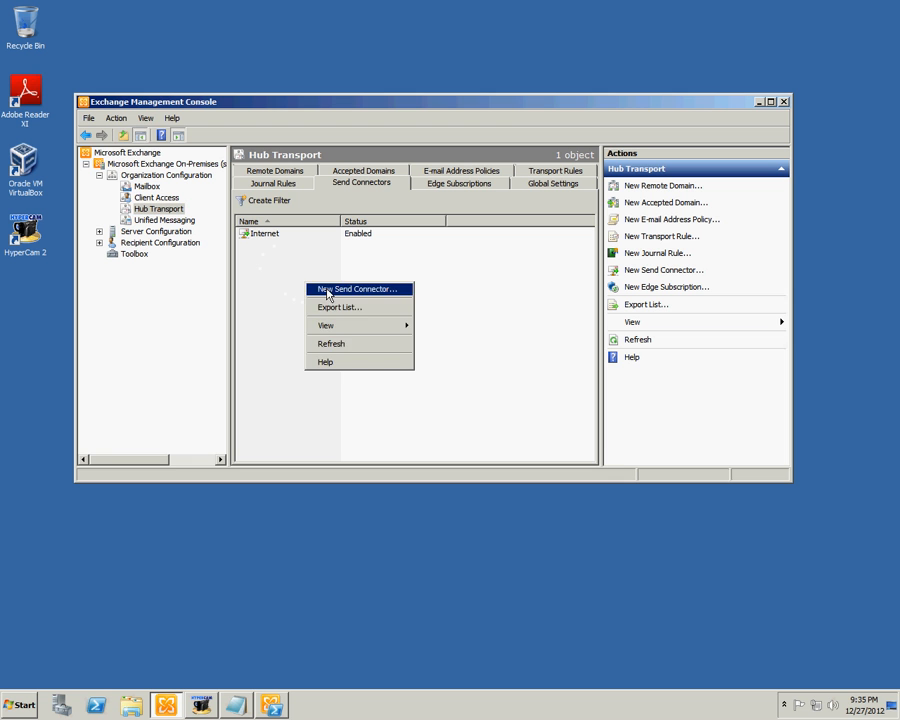
pyautogui.click(520, 287)
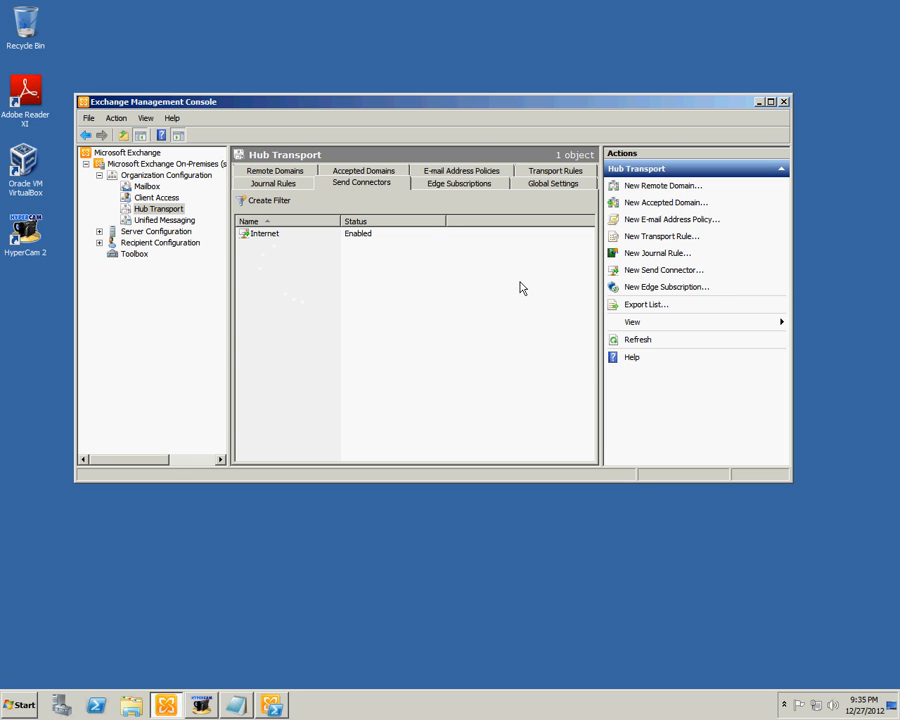
pyautogui.click(674, 270)
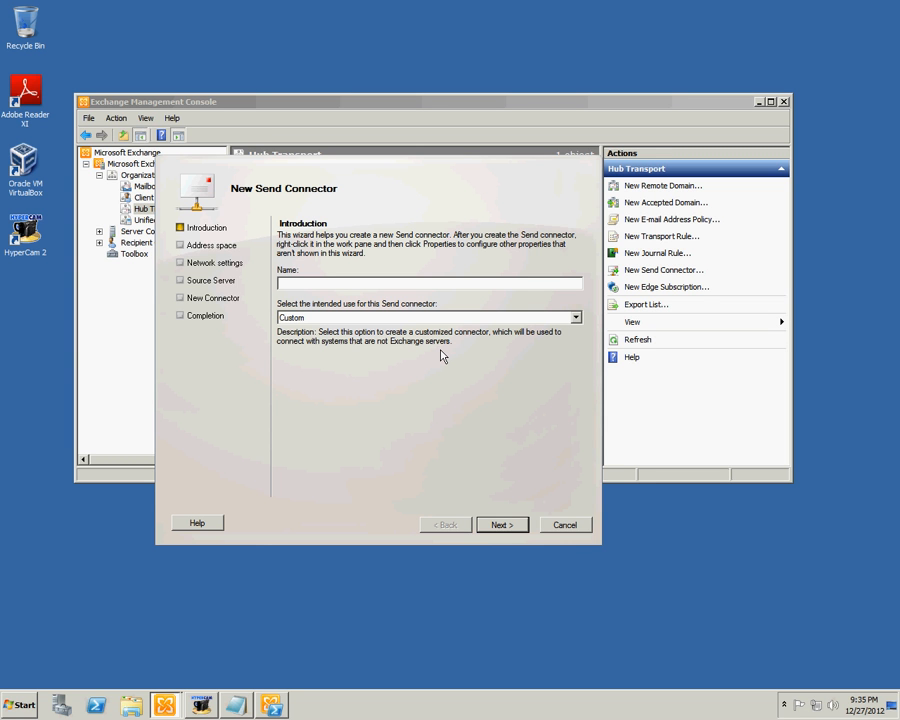
# Step: Name the send connector Internet2, set its intended use to Internet, and continue to the address space settings
pyautogui.write('Internet2')
pyautogui.moveTo(310, 179); pyautogui.dragTo(338, 417)
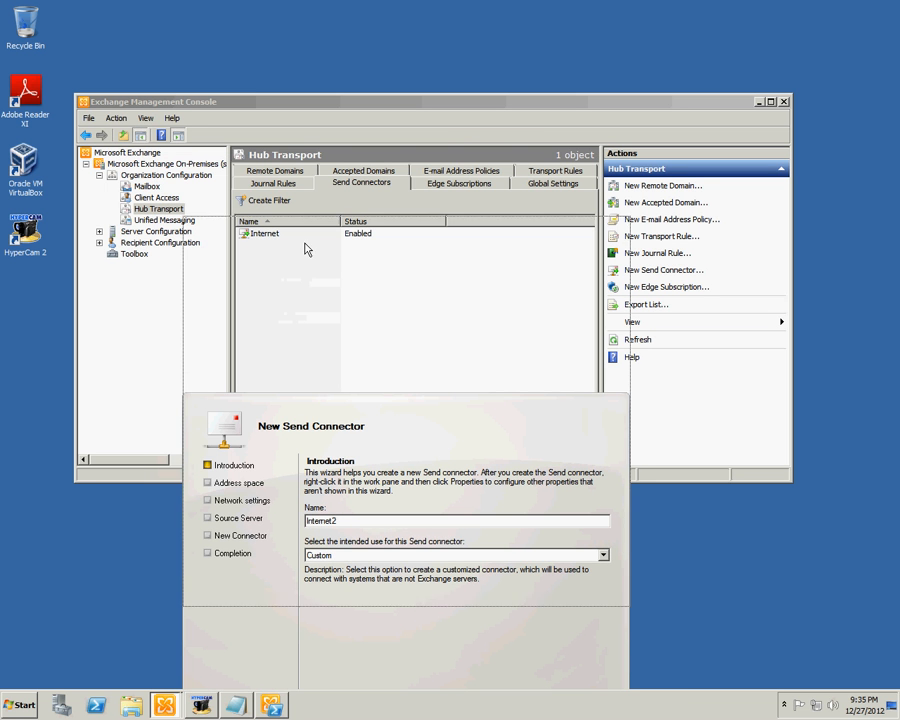
pyautogui.moveTo(307, 249); pyautogui.dragTo(310, 182)
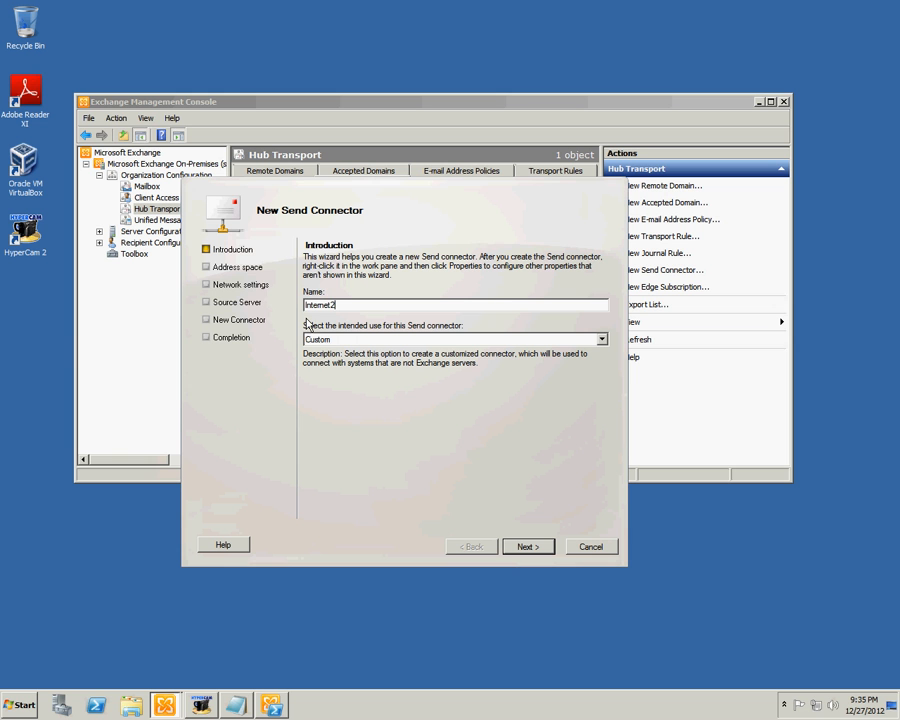
pyautogui.click(379, 340)
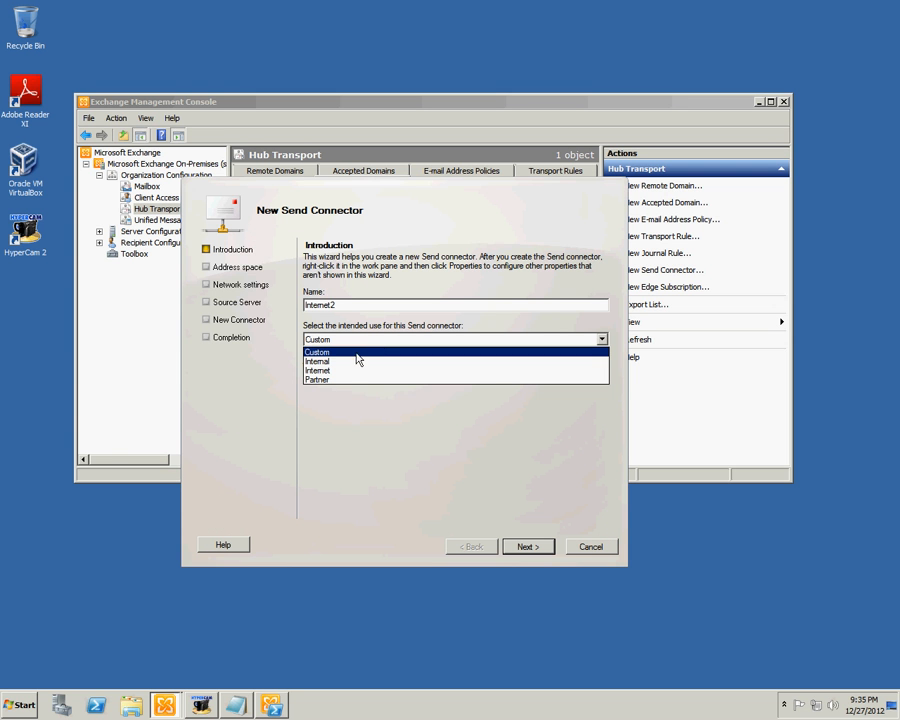
pyautogui.click(343, 371)
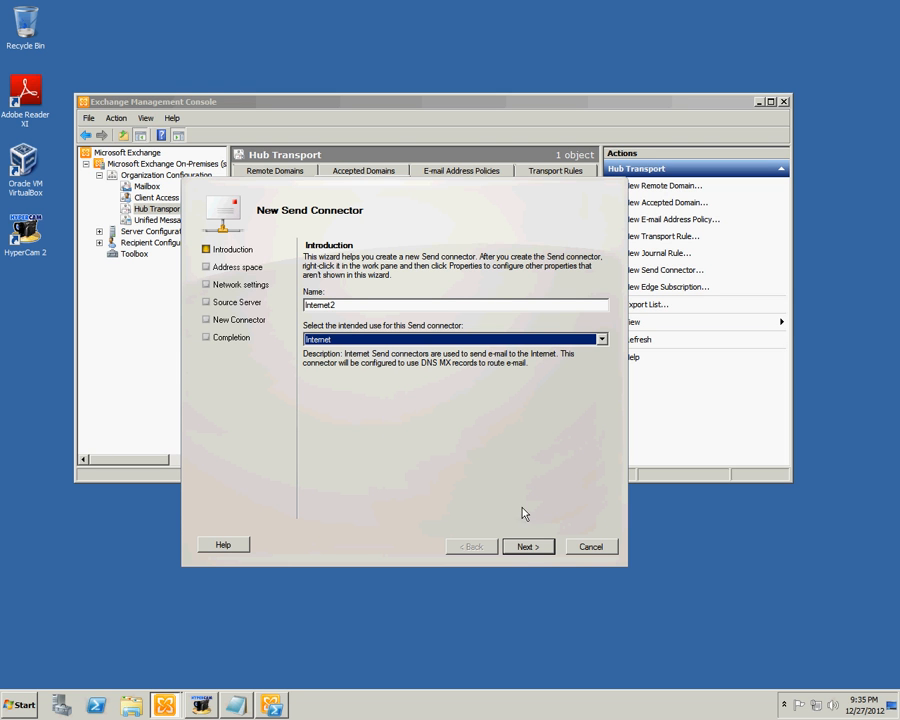
pyautogui.click(531, 547)
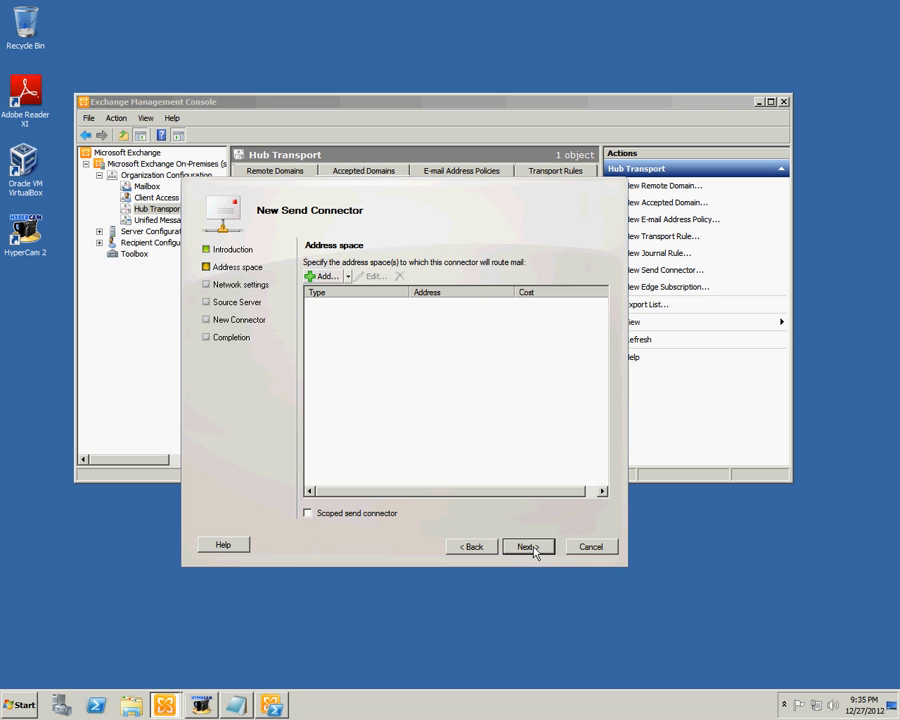
# Step: Add an SMTP address space of * with cost 1 and continue to the network settings
pyautogui.click(322, 276)
pyautogui.click(346, 363)
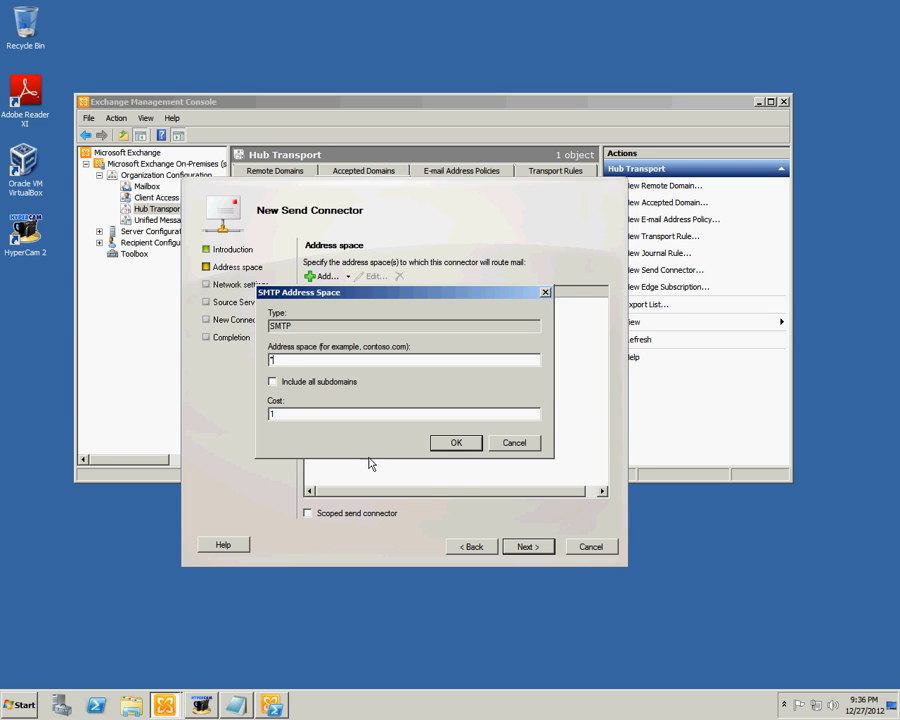
pyautogui.click(458, 446)
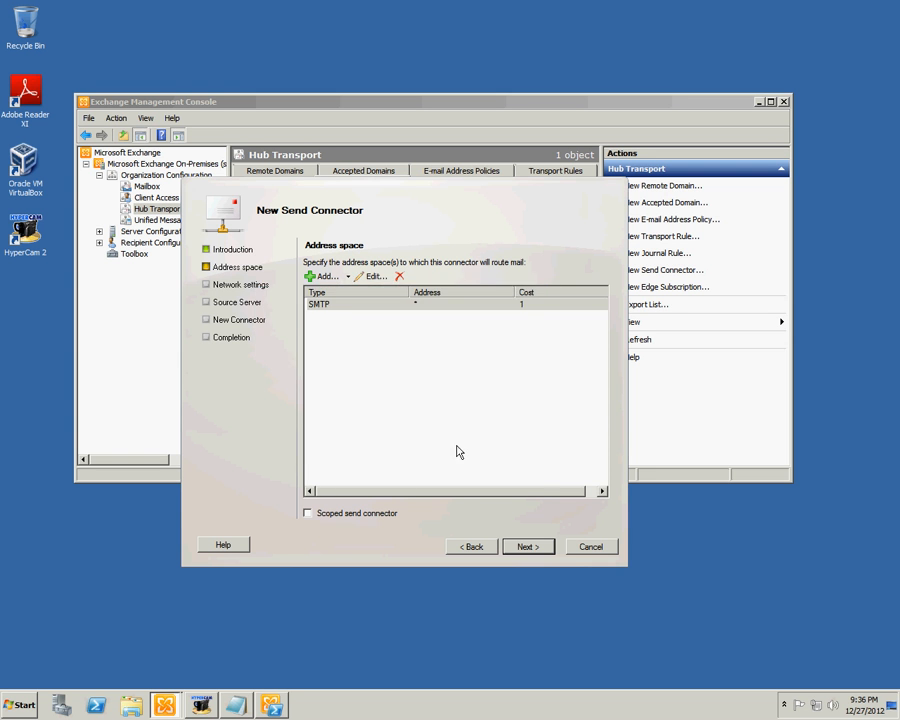
pyautogui.click(525, 547)
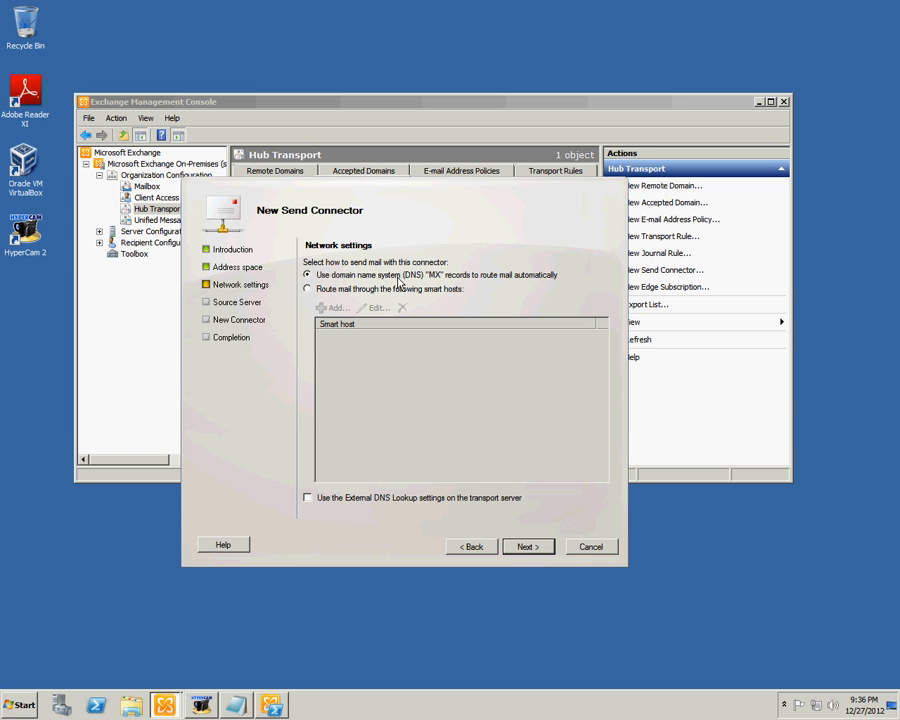
# Step: Route mail through the smart host with the fully qualified domain name outgoing.verizon.net and continue to its authentication settings
pyautogui.click(308, 289)
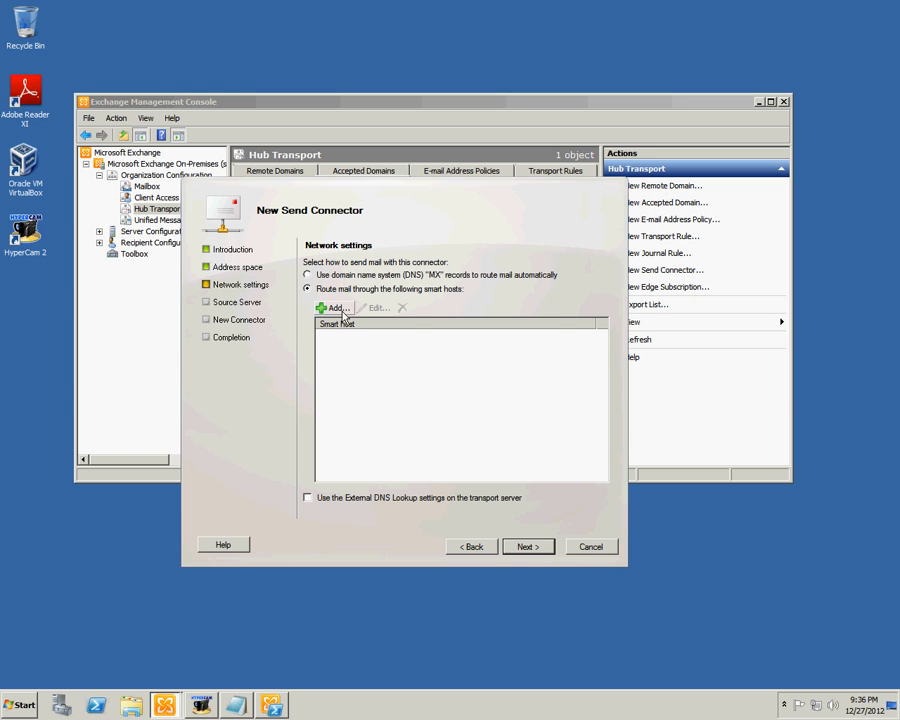
pyautogui.click(335, 308)
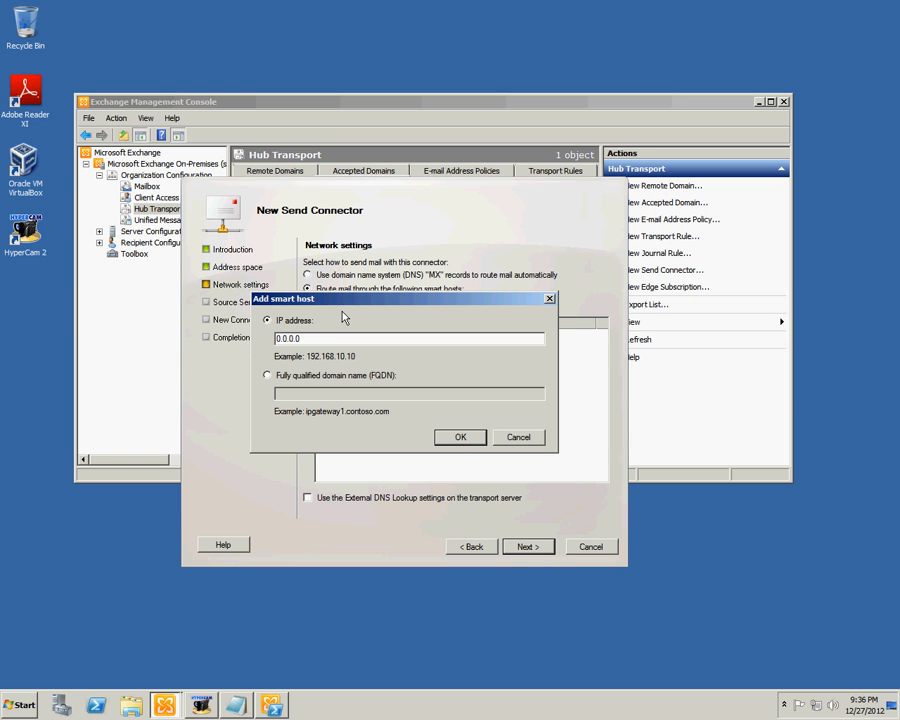
pyautogui.click(267, 376)
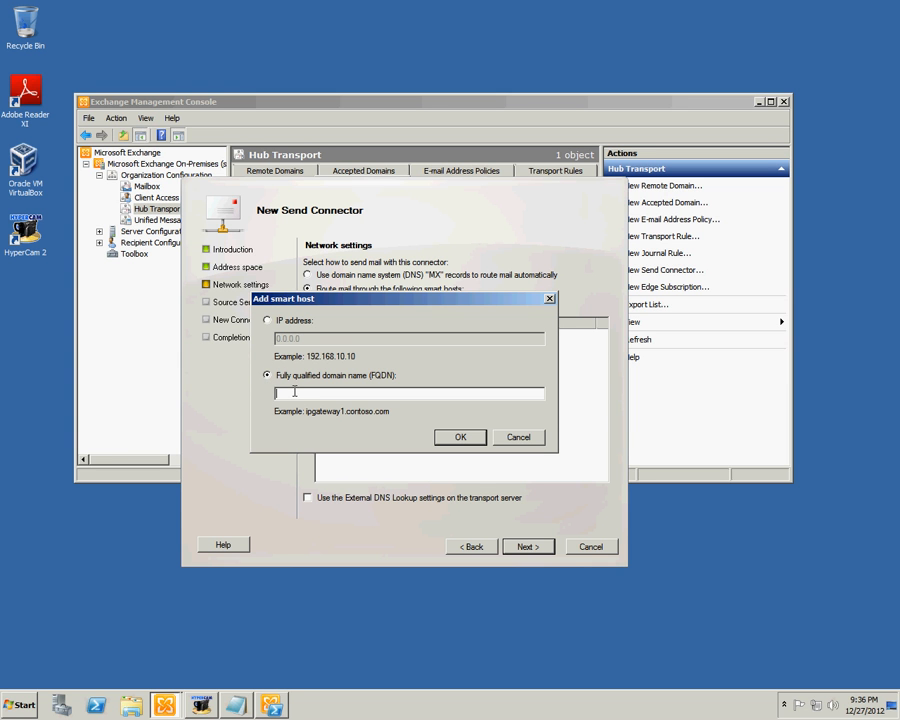
pyautogui.write('outgoing.verizon.net')
pyautogui.click(472, 442)
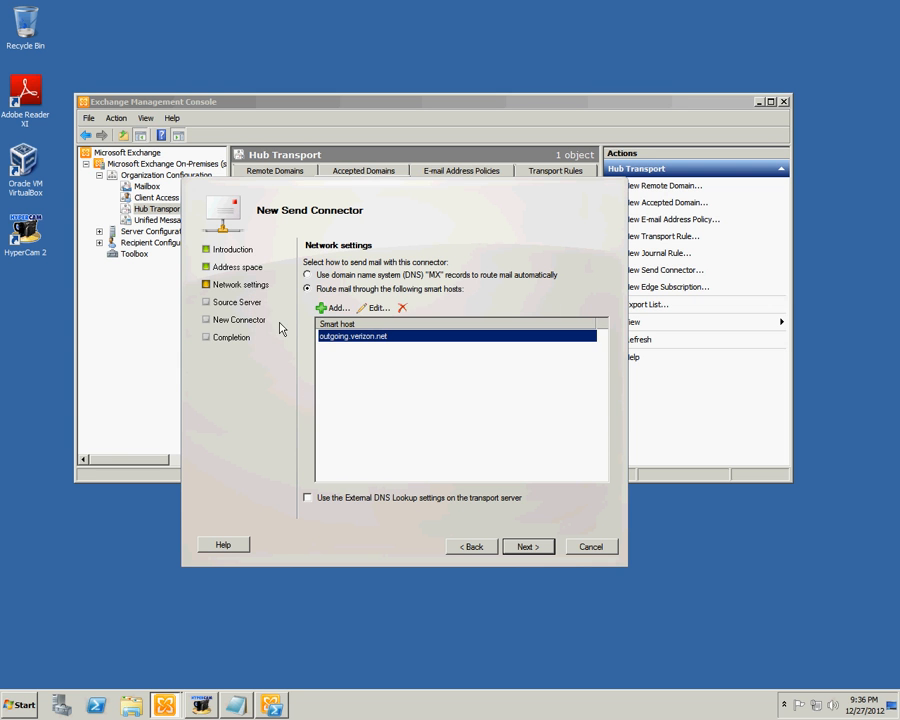
pyautogui.click(526, 546)
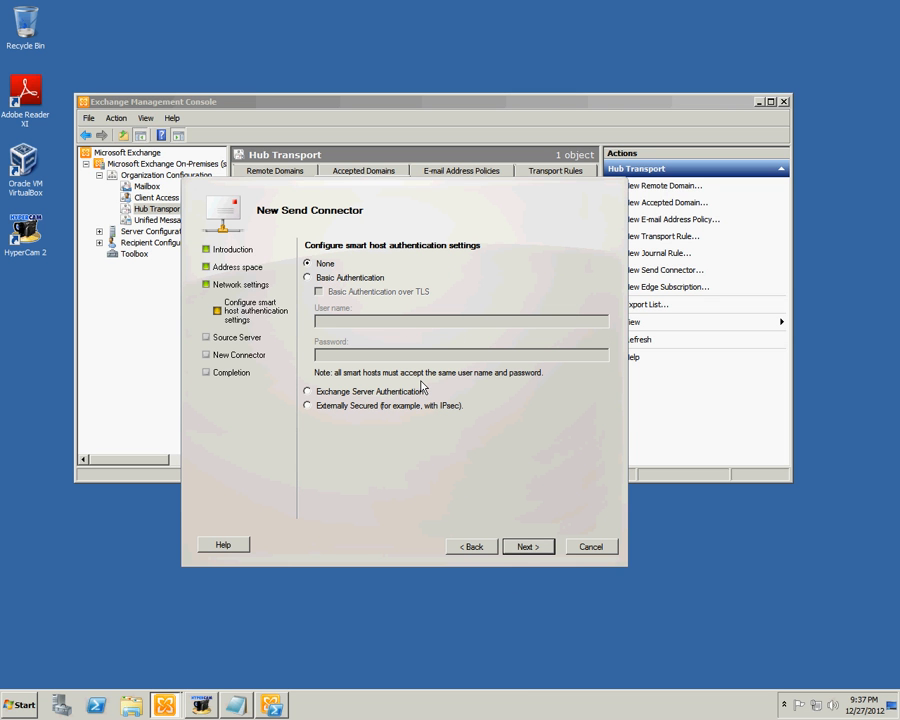
# Step: Use Basic Authentication for the smart host with user name demo, enter the account password, and continue to the source server
pyautogui.click(307, 279)
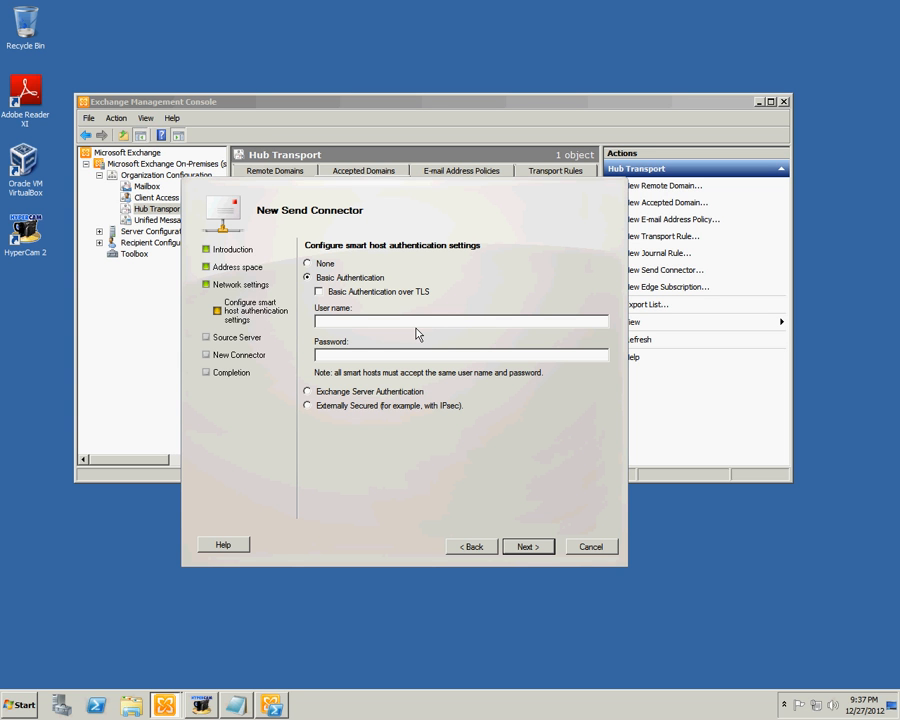
pyautogui.write('demo')
pyautogui.press('Tab')
pyautogui.write('••••')
pyautogui.click(539, 554)
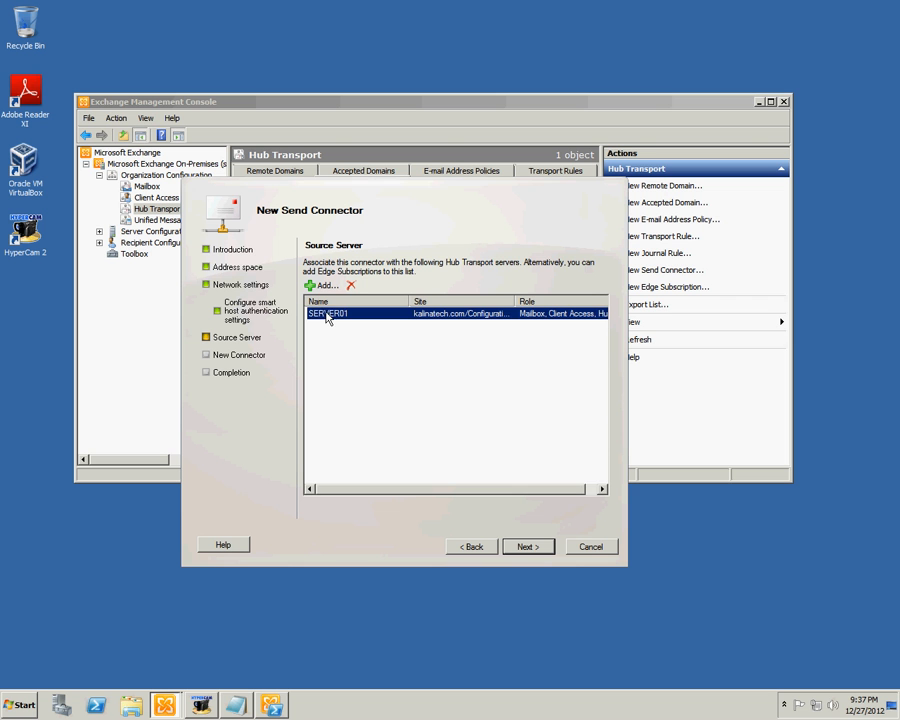
# Step: Keep SERVER01 as the source server, create the Internet2 send connector, and finish the wizard
pyautogui.click(529, 546)
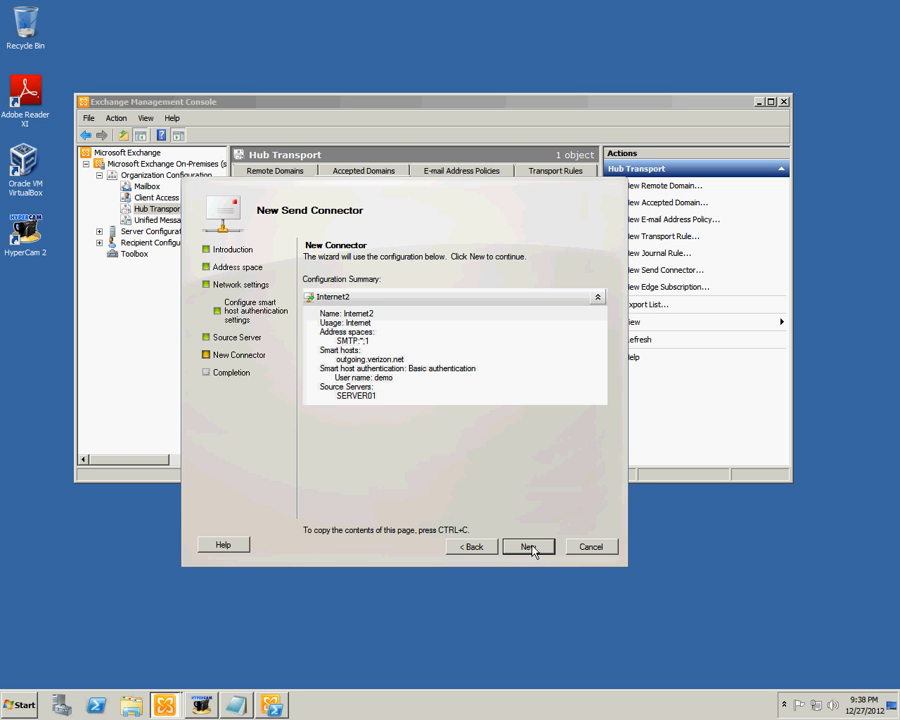
pyautogui.click(530, 547)
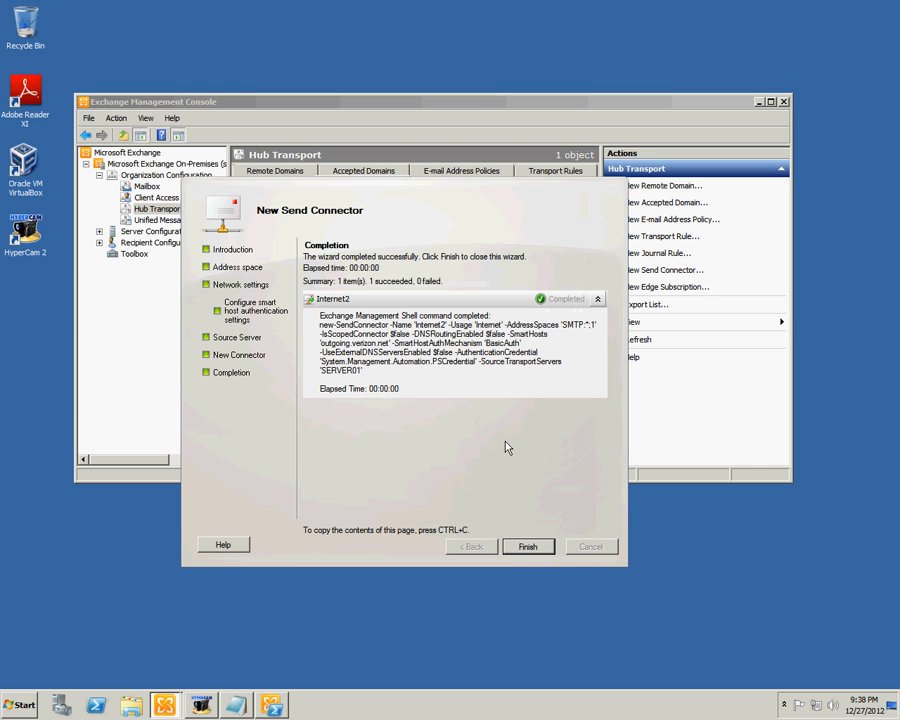
pyautogui.click(525, 548)
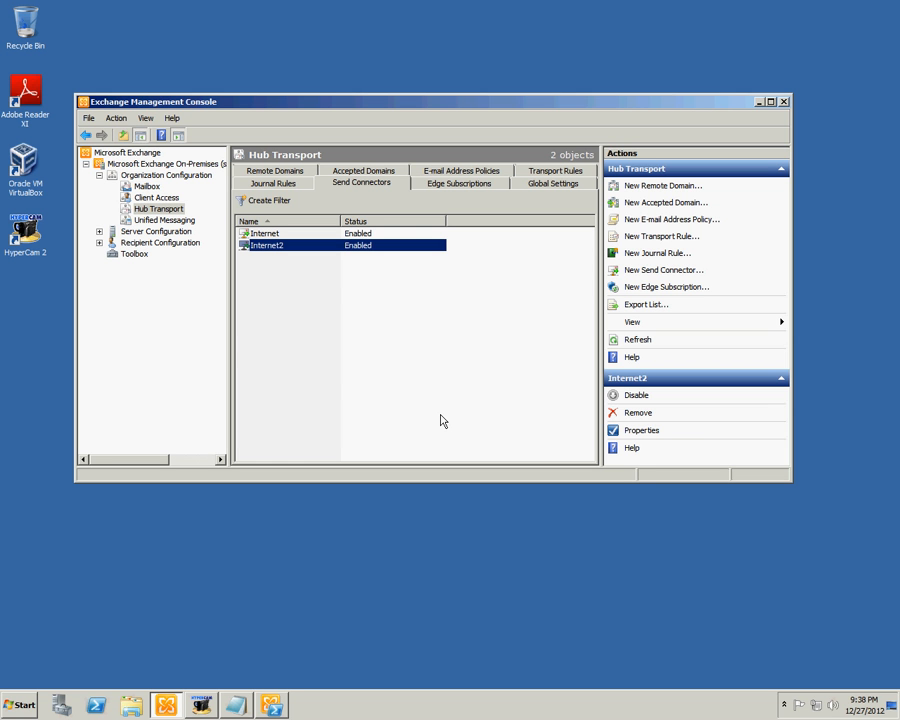
# Step: In the Exchange Management Shell, run set-sendconnector "internet2" -port 25, then return to the Notepad checklist
pyautogui.click(237, 707)
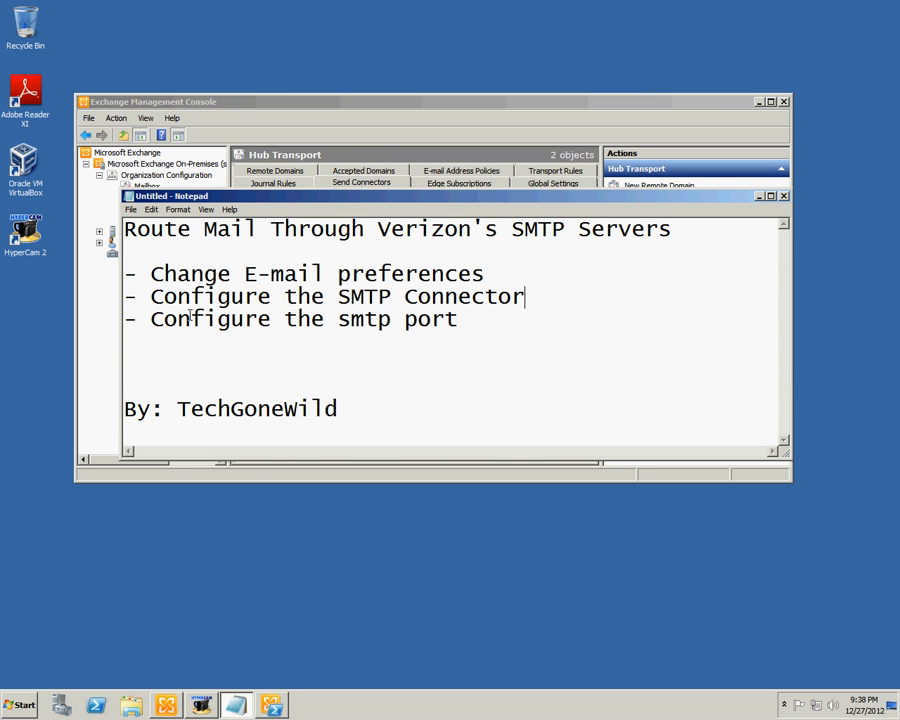
pyautogui.click(759, 196)
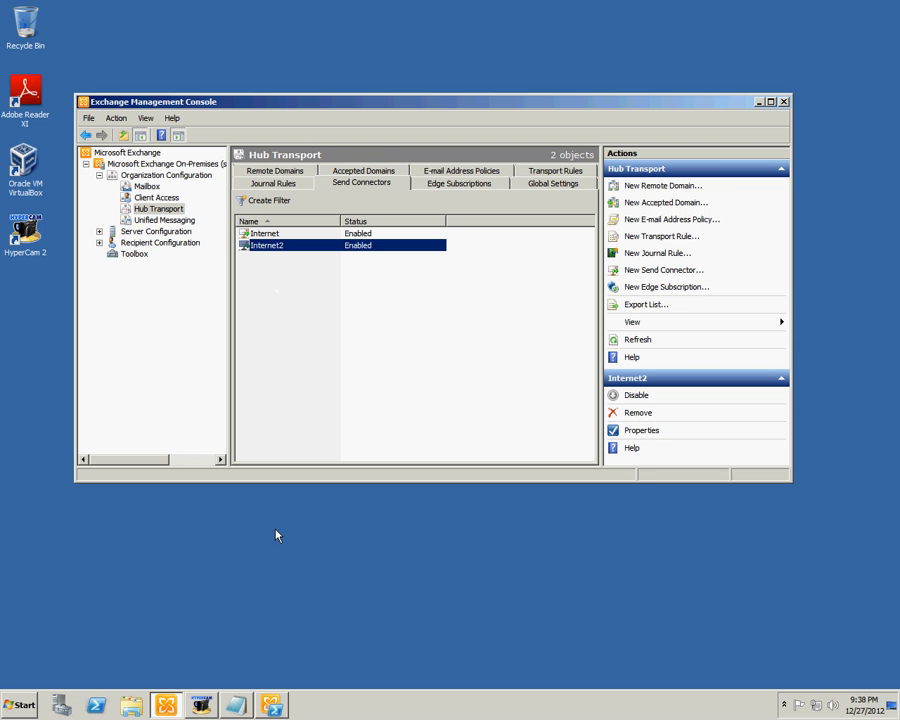
pyautogui.click(271, 705)
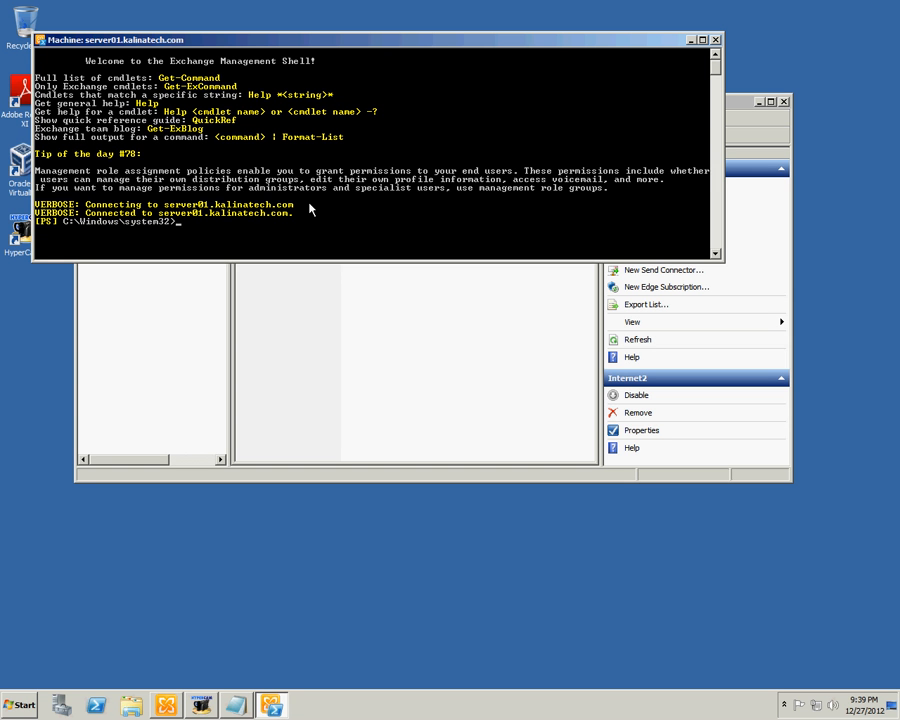
pyautogui.write('set-sendconnector "internet2" -port')
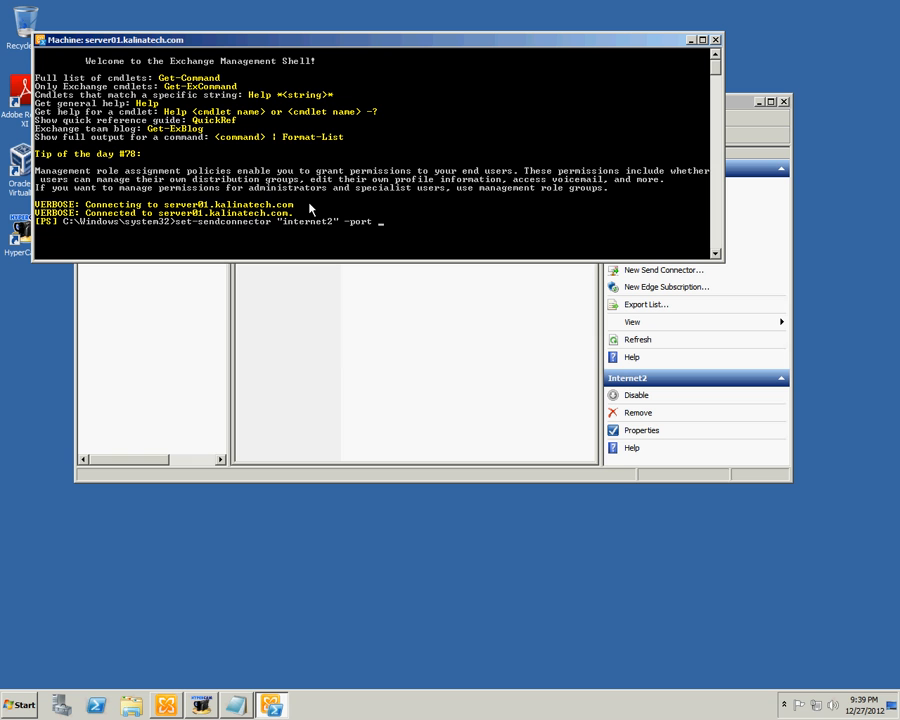
pyautogui.write(' 25')
pyautogui.press('Return')
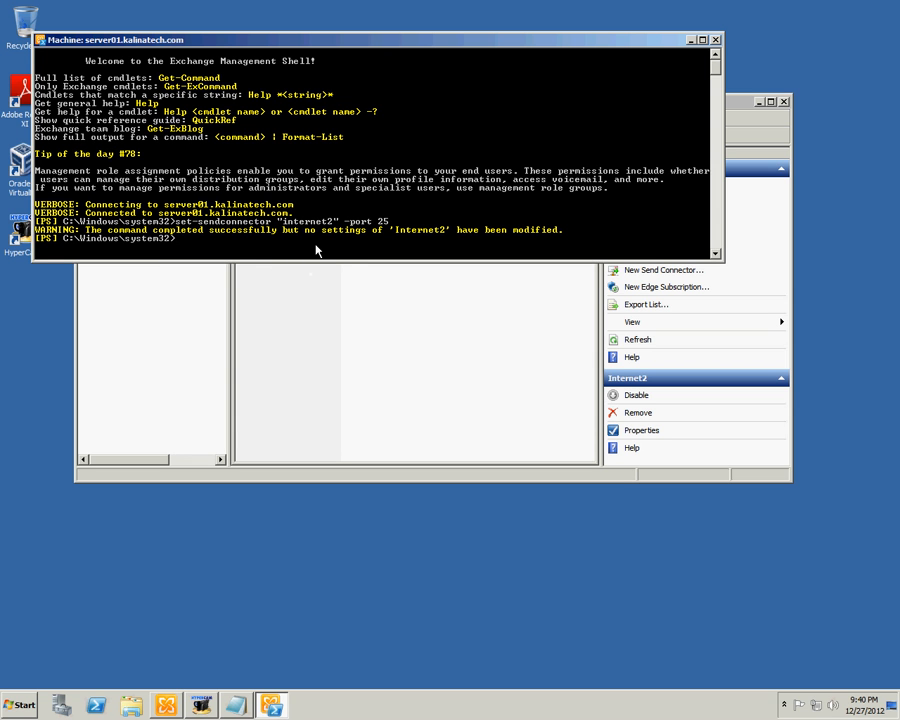
pyautogui.click(690, 42)
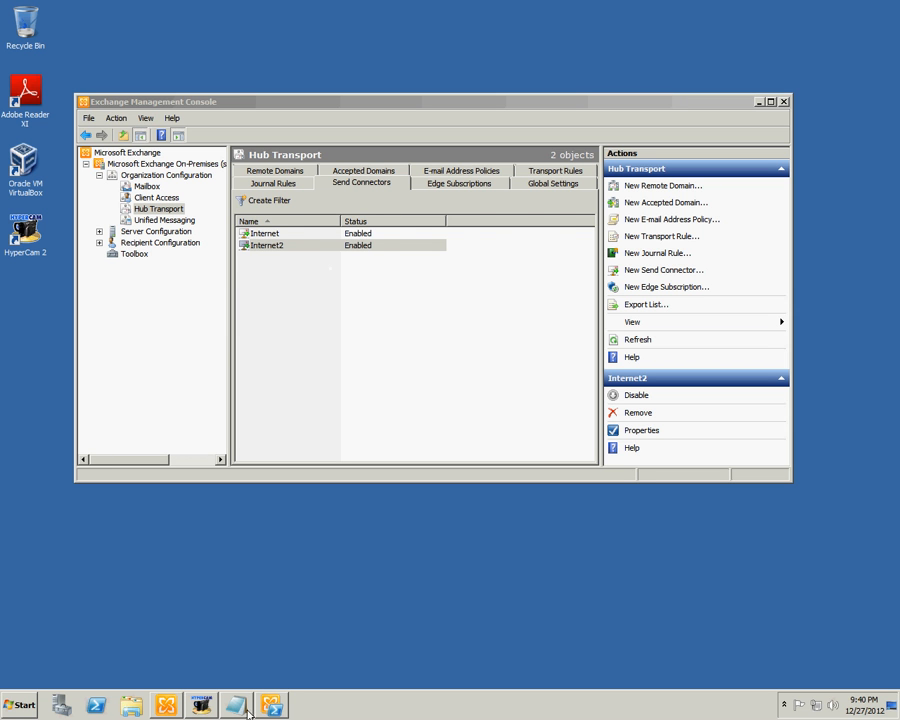
pyautogui.hotkey('alt', 'Tab')
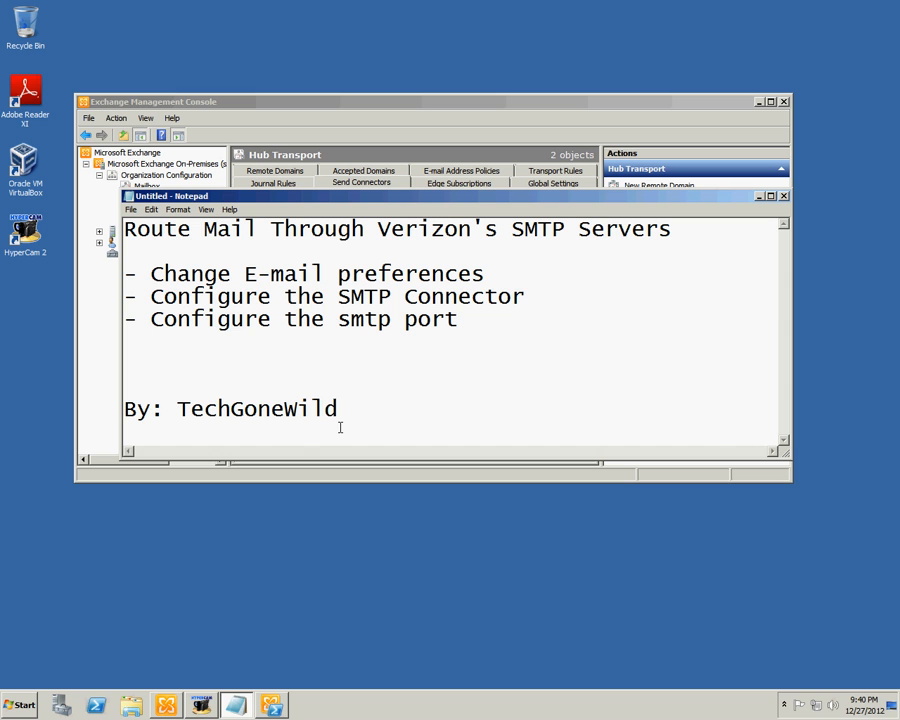